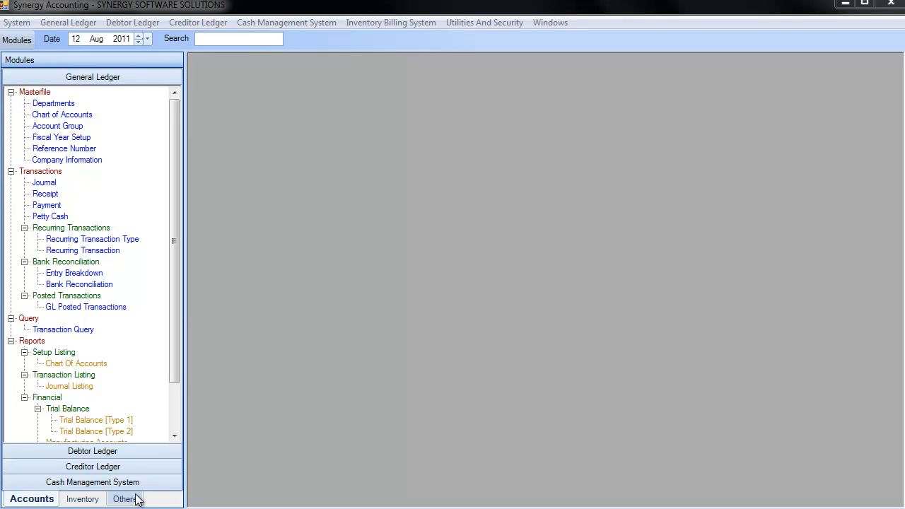
Add a new security group with code ac2 and description account2
{"action": "left_click", "coordinate": [124, 500]}
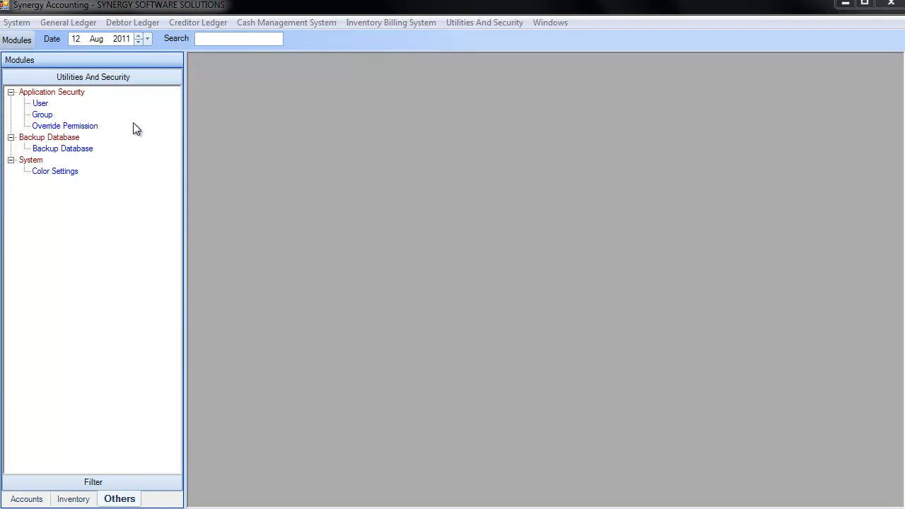
{"action": "left_click", "coordinate": [39, 115]}
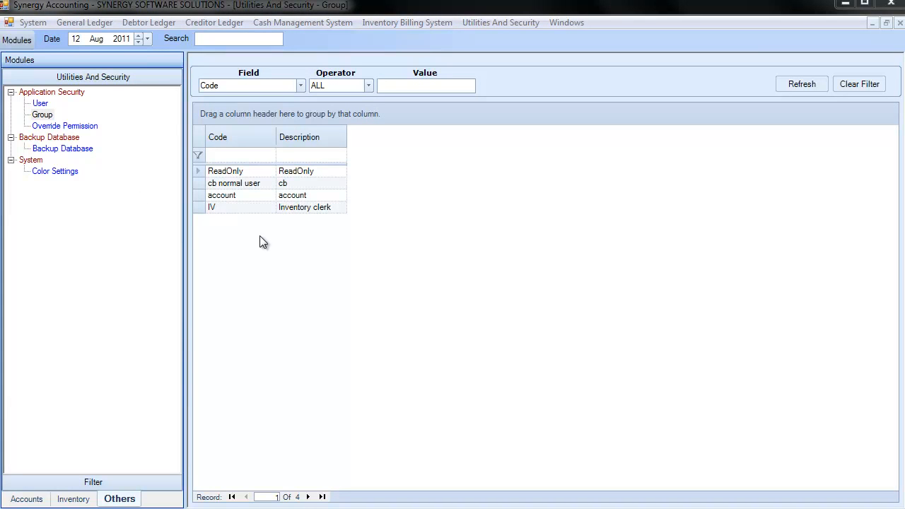
{"action": "right_click", "coordinate": [260, 237]}
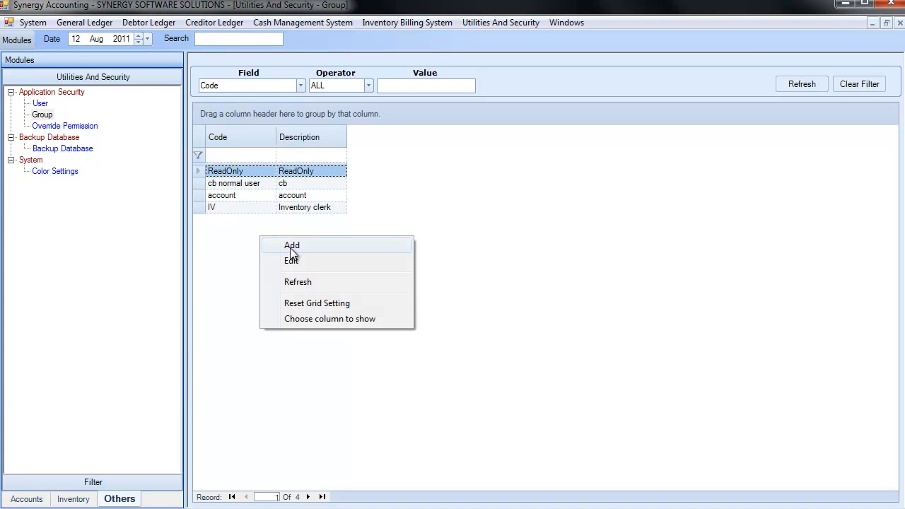
{"action": "left_click", "coordinate": [290, 247]}
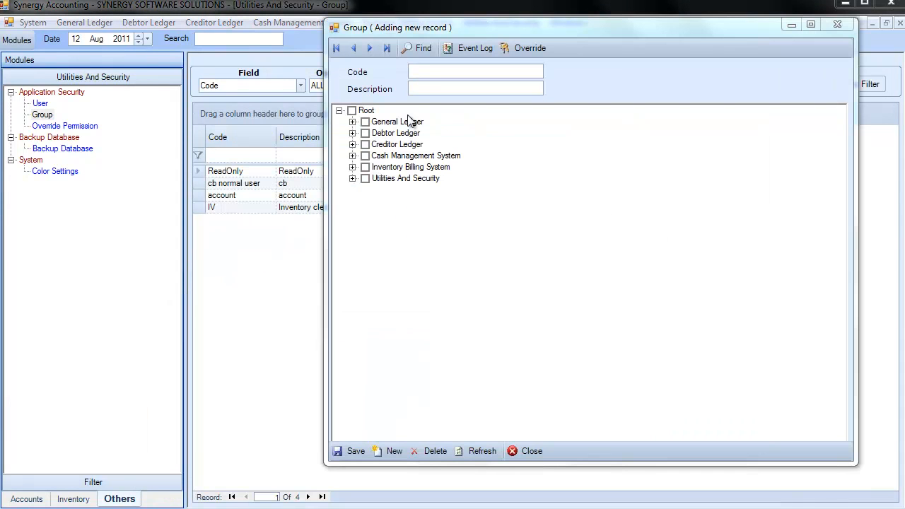
{"action": "left_click", "coordinate": [430, 71]}
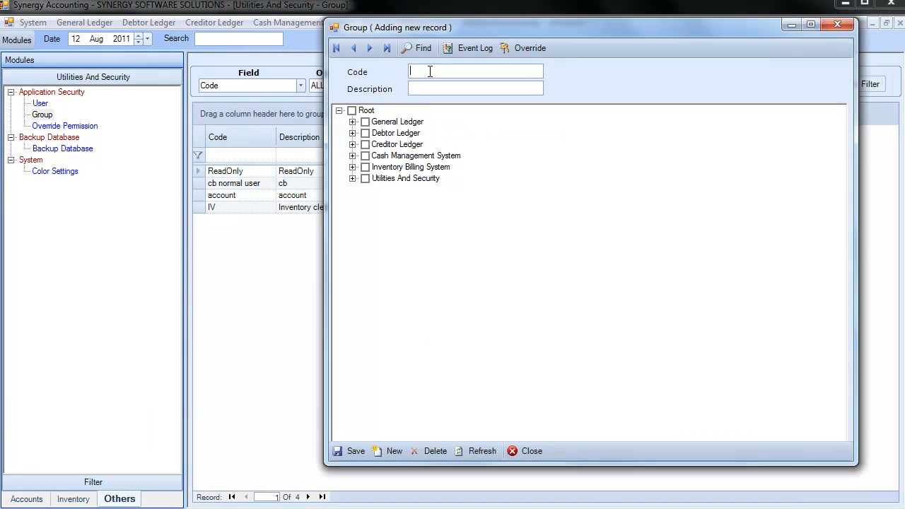
{"action": "type", "text": "ac2"}
{"action": "key", "text": "Tab"}
{"action": "type", "text": "account2"}
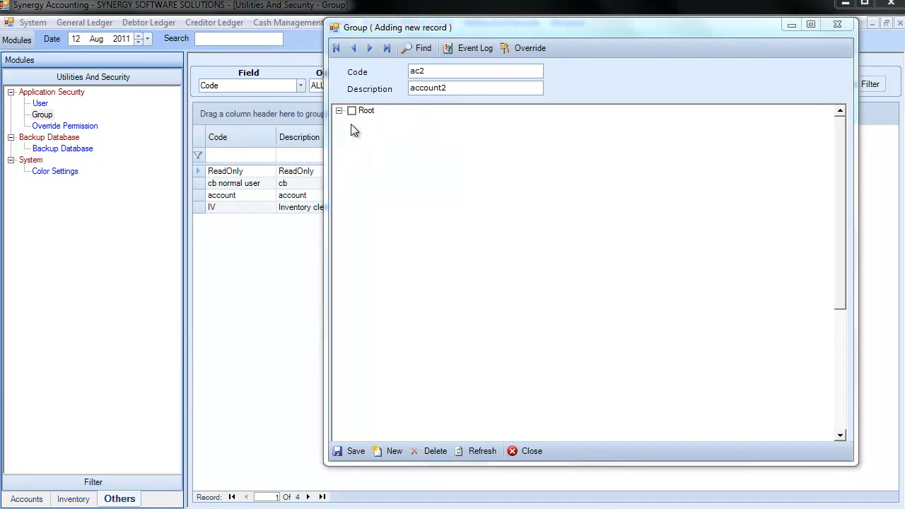
Under the General Ledger Masterfile, grant the group access to Departments only, without the Add, Edit and Delete rights
{"action": "left_click", "coordinate": [352, 123]}
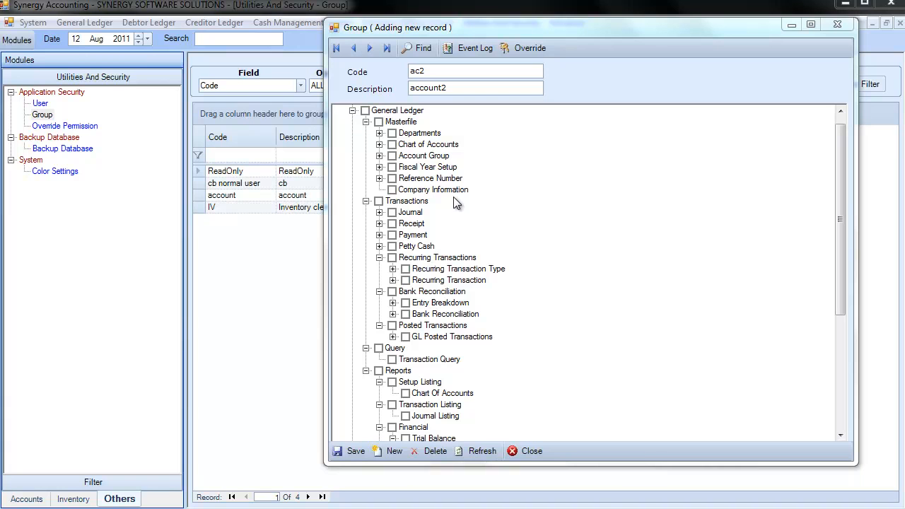
{"action": "left_click", "coordinate": [379, 123]}
{"action": "left_click", "coordinate": [379, 123]}
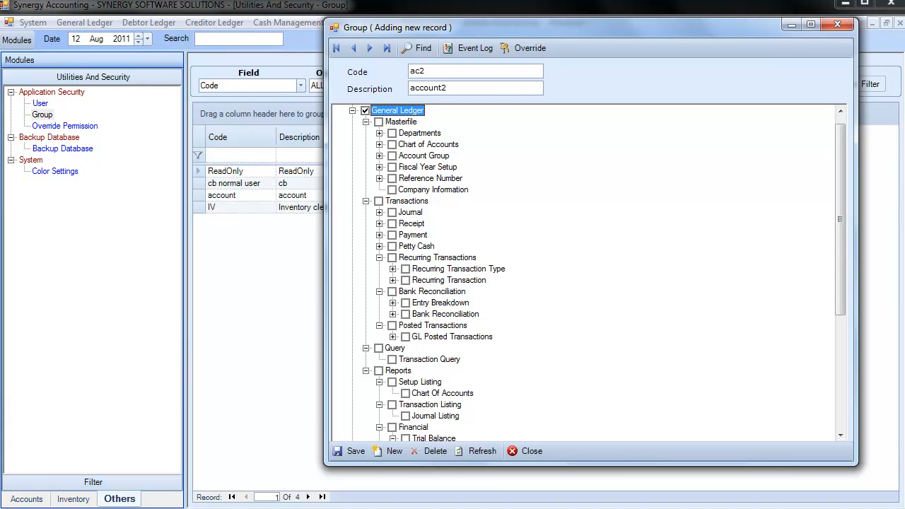
{"action": "left_click", "coordinate": [379, 134]}
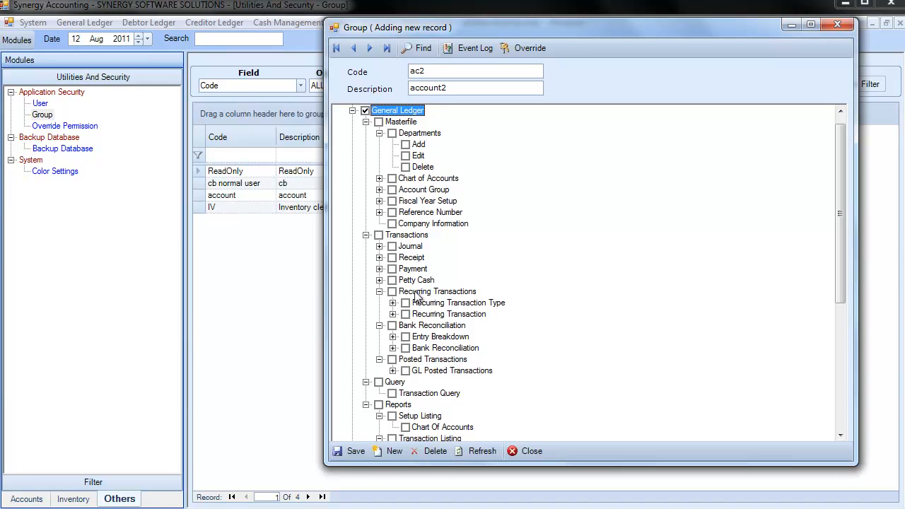
{"action": "left_click", "coordinate": [379, 122]}
{"action": "left_click", "coordinate": [379, 122]}
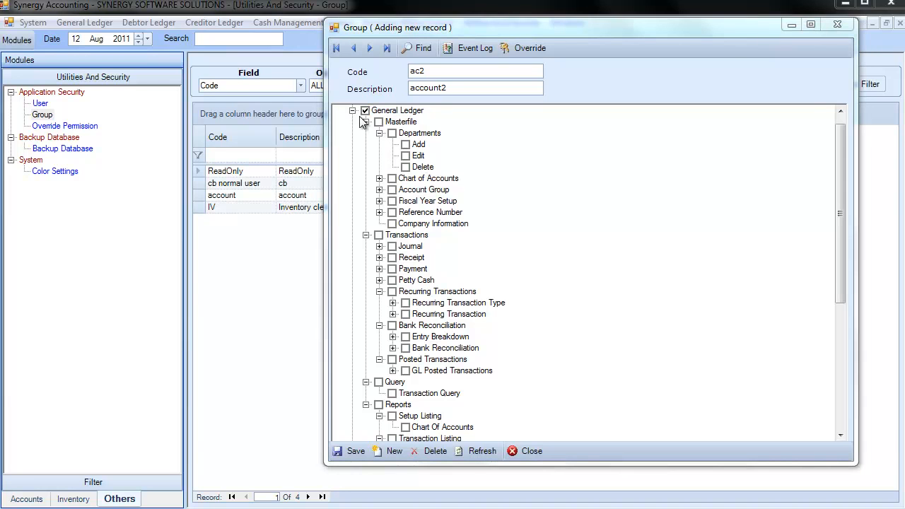
{"action": "left_click", "coordinate": [393, 134]}
{"action": "left_click", "coordinate": [406, 146]}
{"action": "left_click", "coordinate": [406, 156]}
{"action": "left_click", "coordinate": [406, 167]}
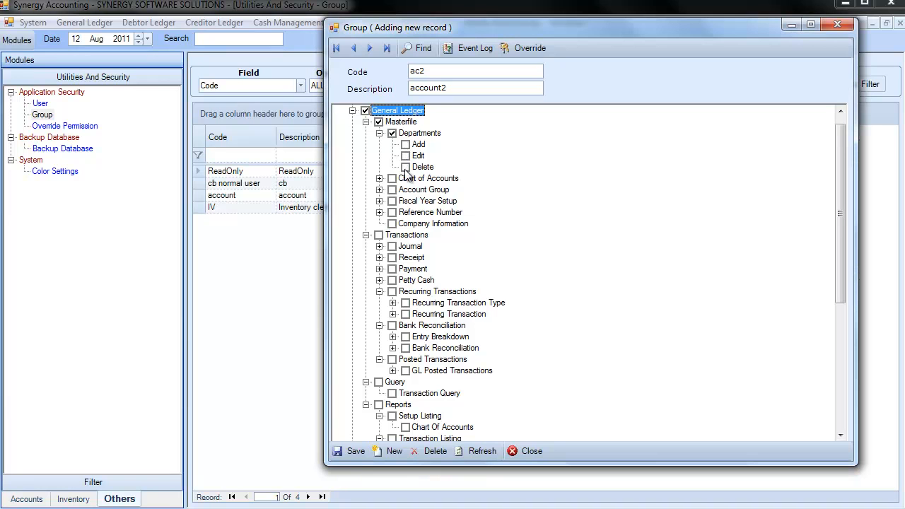
Grant the group all General Ledger Query and Reports permissions, and save and close the group record
{"action": "left_click_drag", "start_coordinate": [841, 274], "coordinate": [831, 437]}
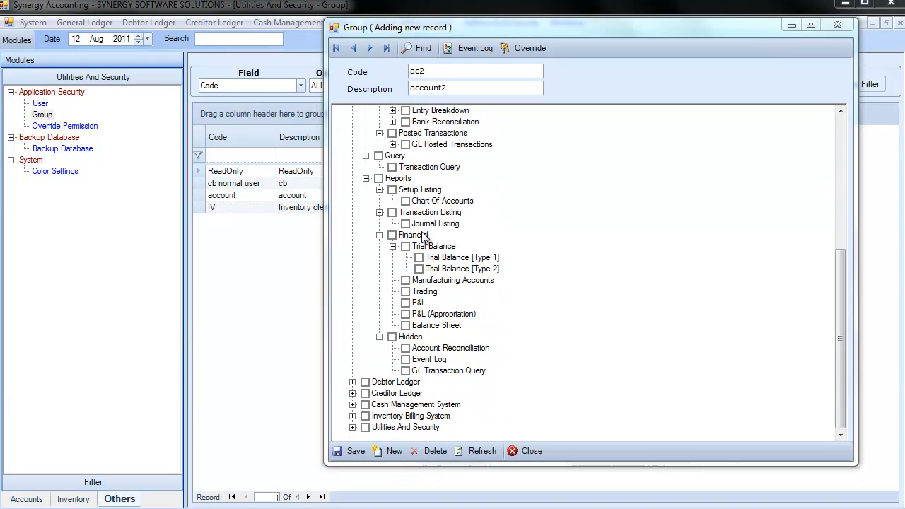
{"action": "left_click", "coordinate": [379, 156]}
{"action": "left_click", "coordinate": [379, 179]}
{"action": "left_click", "coordinate": [355, 452]}
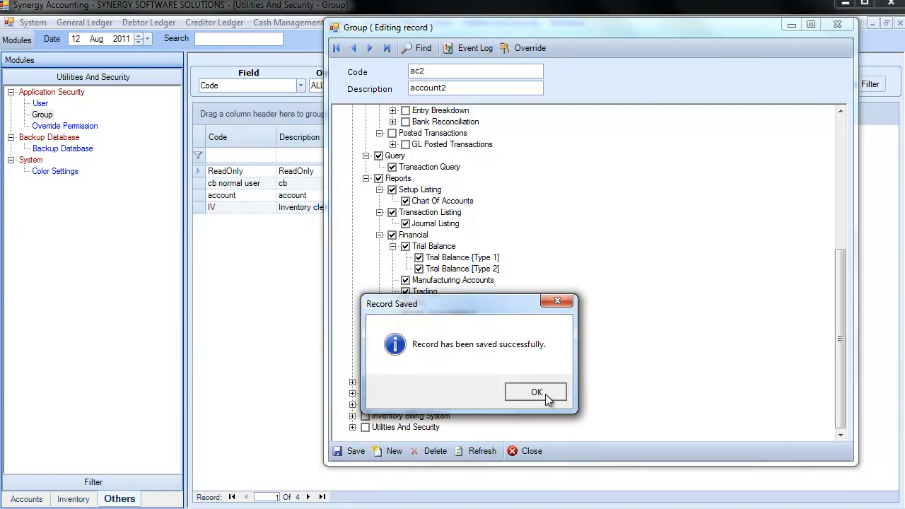
{"action": "left_click", "coordinate": [546, 394]}
{"action": "left_click", "coordinate": [532, 453]}
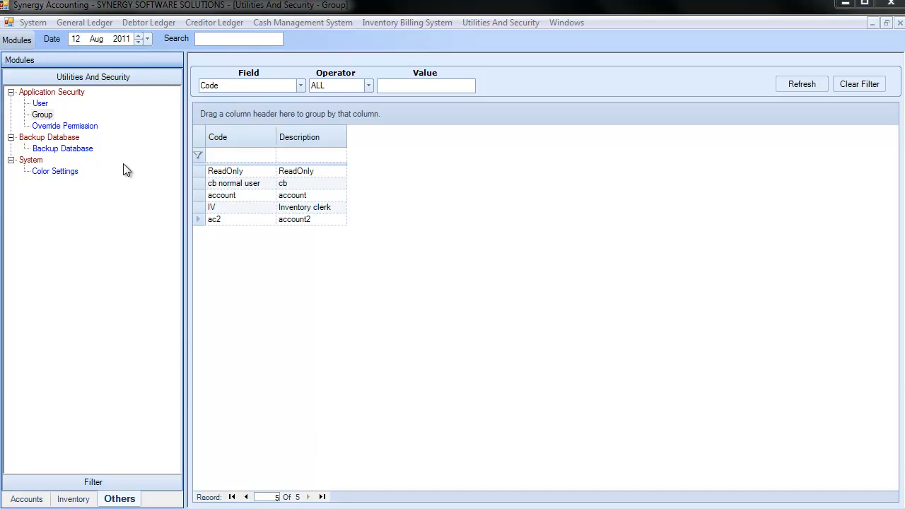
Add a new user with login ID b and code b, entering the login password and the person's name
{"action": "left_click", "coordinate": [41, 105]}
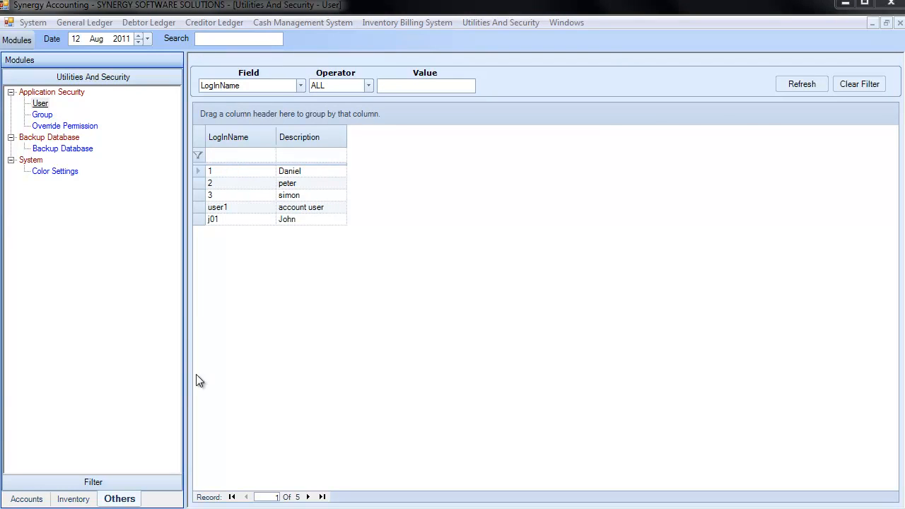
{"action": "right_click", "coordinate": [273, 254]}
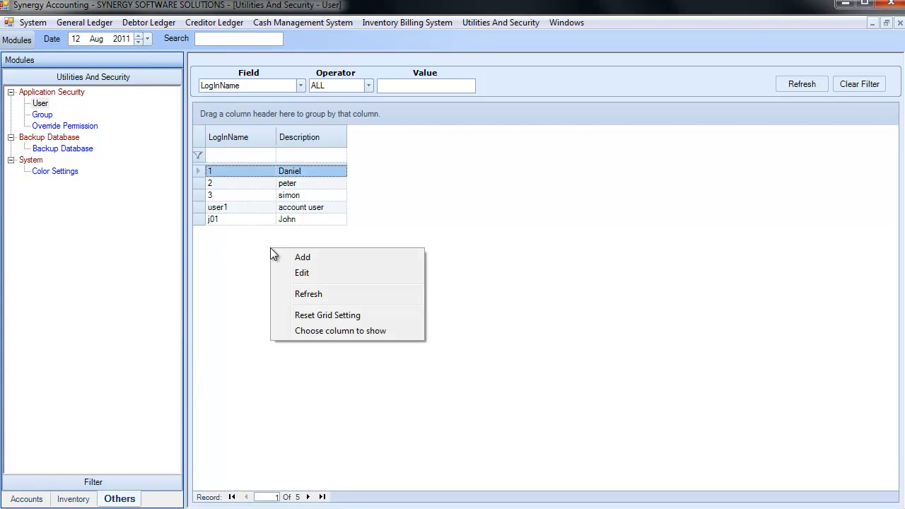
{"action": "left_click", "coordinate": [318, 259]}
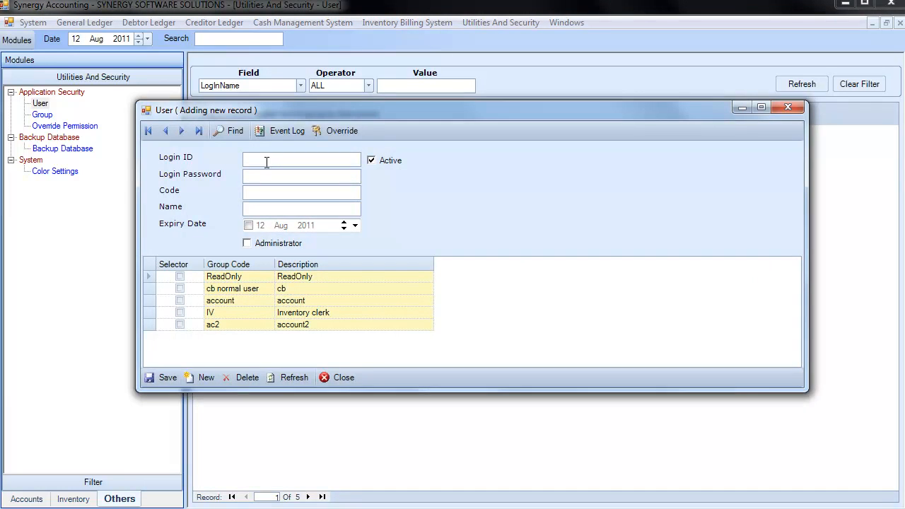
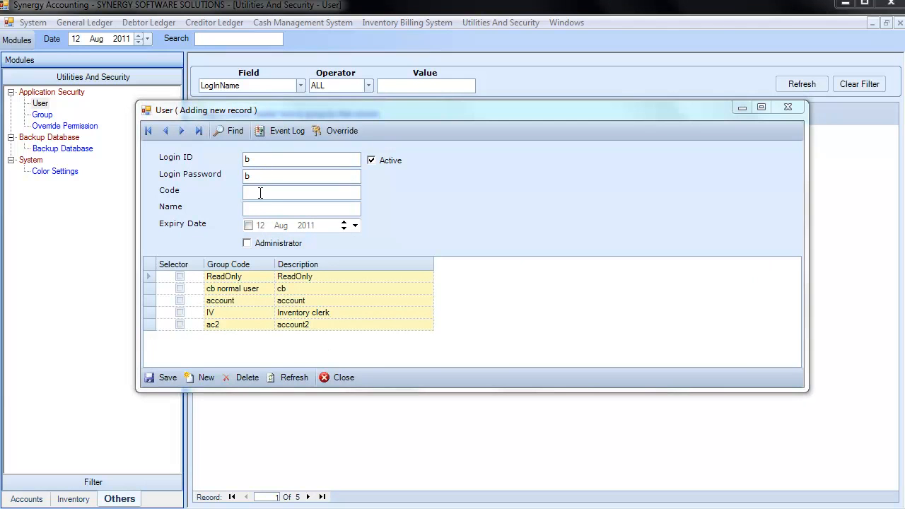
{"action": "left_click", "coordinate": [260, 193]}
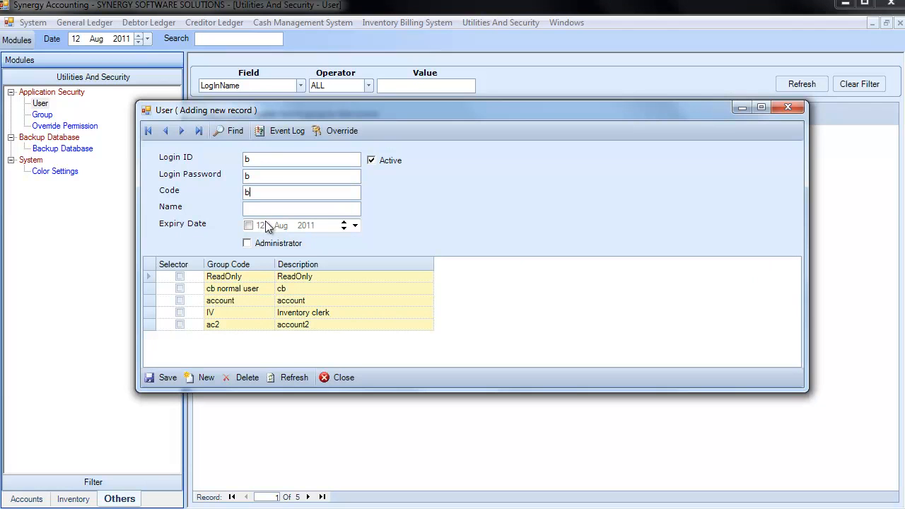
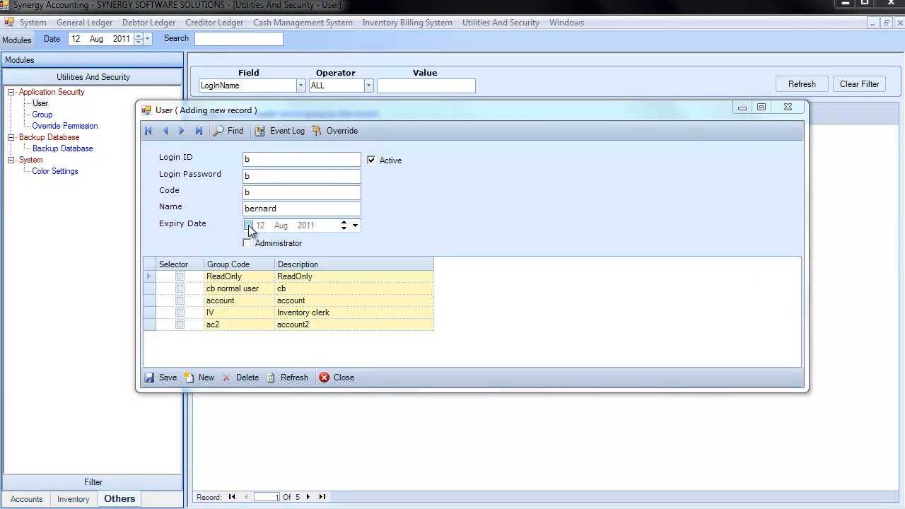
Enable the user's expiry date and set it to 12 Aug 2013
{"action": "left_click", "coordinate": [248, 225]}
{"action": "left_click", "coordinate": [306, 225]}
{"action": "key", "text": "Up"}
{"action": "key", "text": "Up"}
Assign the active, non-administrator user to the ac2 group, and save and close the user record
{"action": "left_click", "coordinate": [257, 245]}
{"action": "left_click", "coordinate": [181, 324]}
{"action": "left_click", "coordinate": [388, 161]}
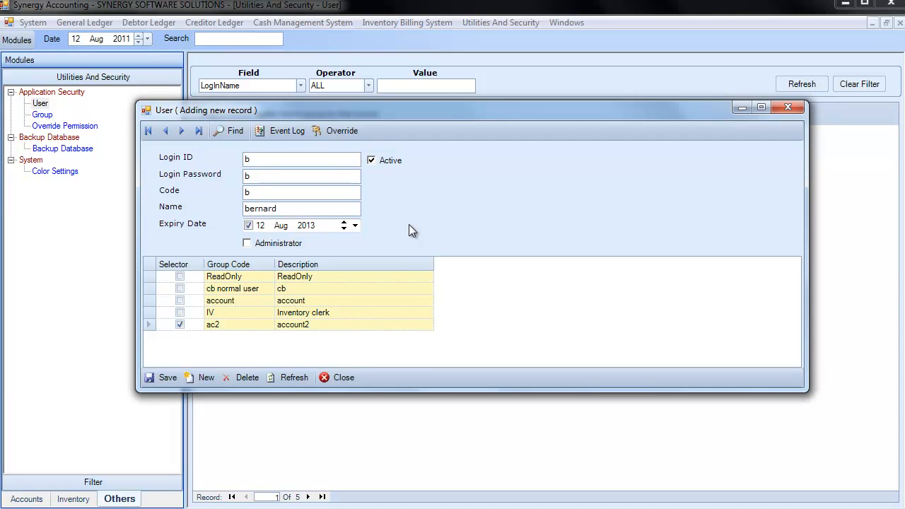
{"action": "left_click", "coordinate": [167, 378]}
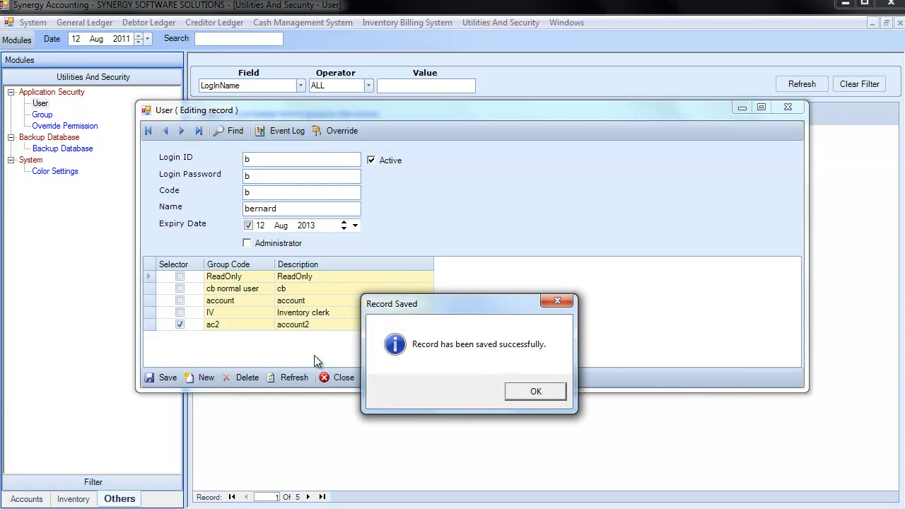
{"action": "left_click", "coordinate": [536, 392]}
{"action": "left_click", "coordinate": [348, 378]}
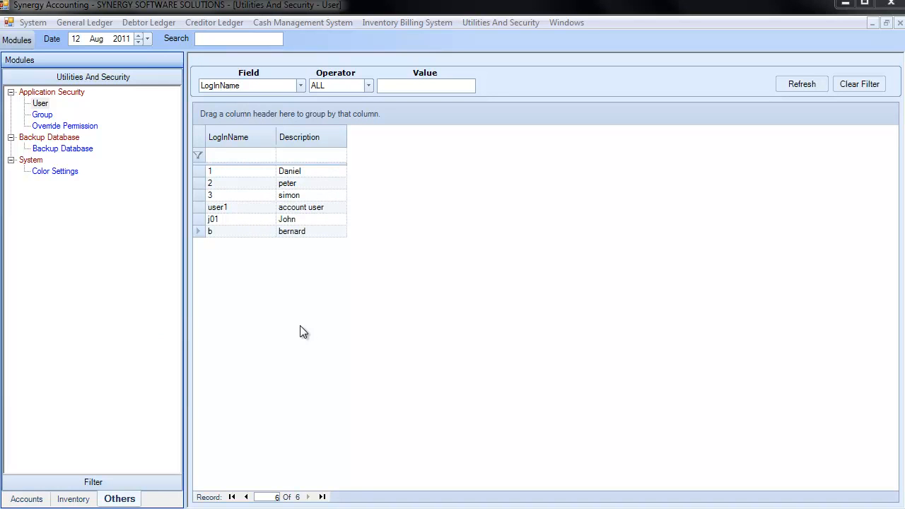
Log out of the system and log in as the new user b, entering the user ID and password
{"action": "left_click", "coordinate": [31, 23]}
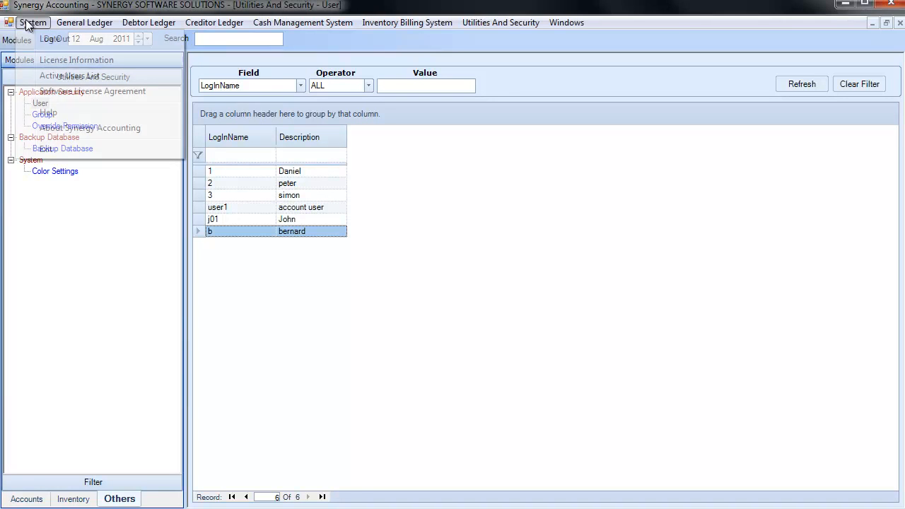
{"action": "left_click", "coordinate": [69, 41]}
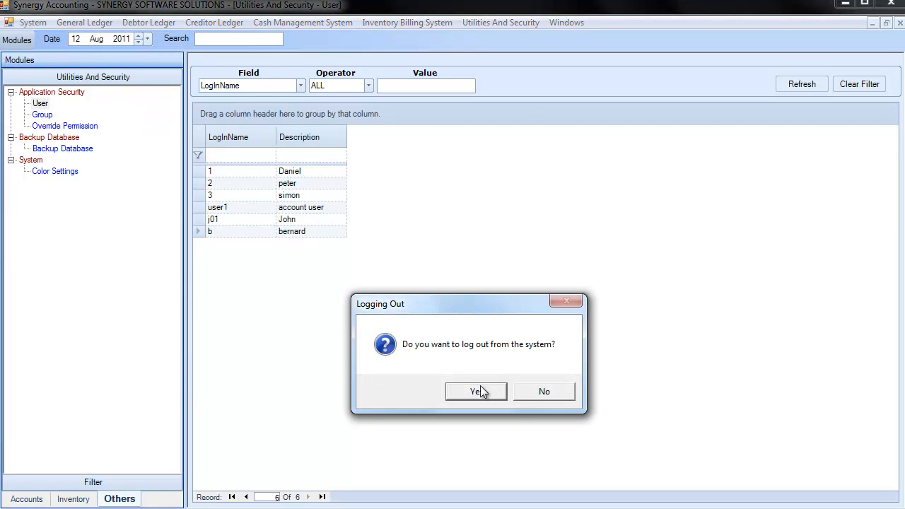
{"action": "left_click", "coordinate": [477, 391]}
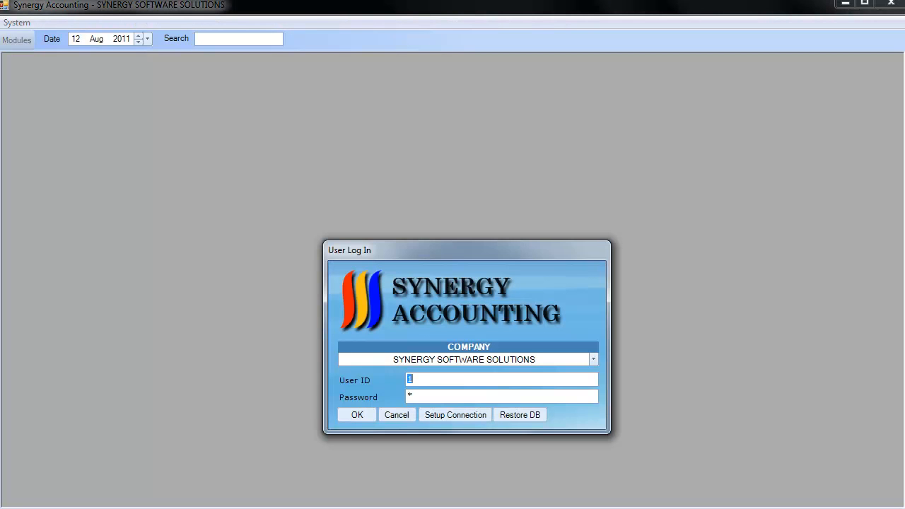
{"action": "left_click_drag", "start_coordinate": [429, 382], "coordinate": [412, 396]}
{"action": "type", "text": "b"}
{"action": "left_click", "coordinate": [355, 419]}
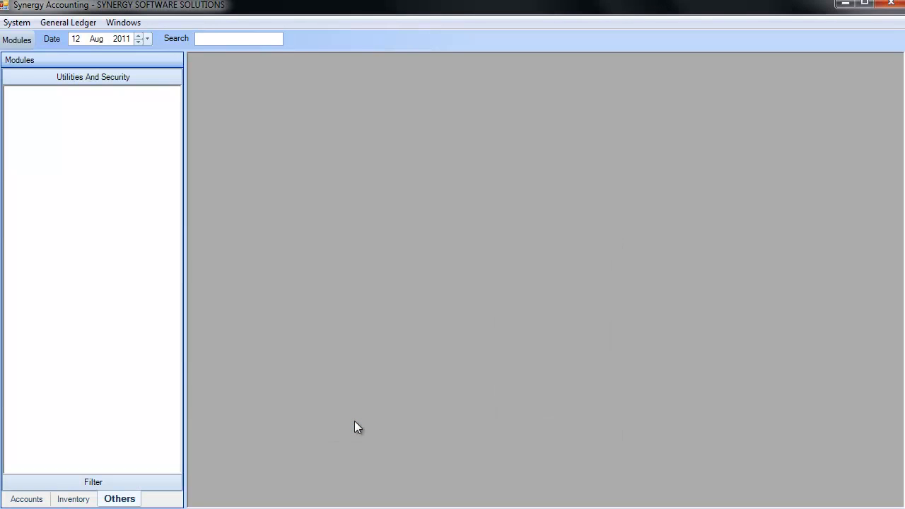
Open the Purchases department record in General Ledger to check which record functions are available, and close it
{"action": "left_click", "coordinate": [32, 499]}
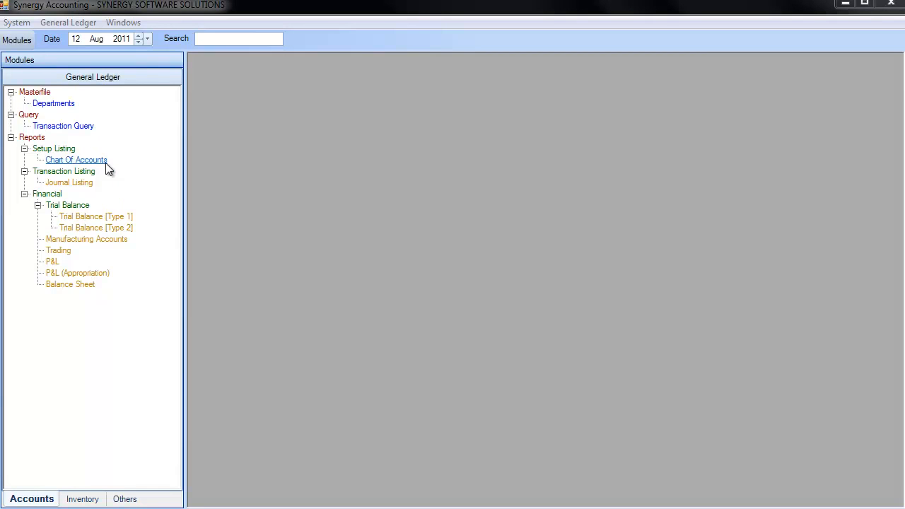
{"action": "left_click", "coordinate": [63, 106]}
{"action": "left_click", "coordinate": [233, 244]}
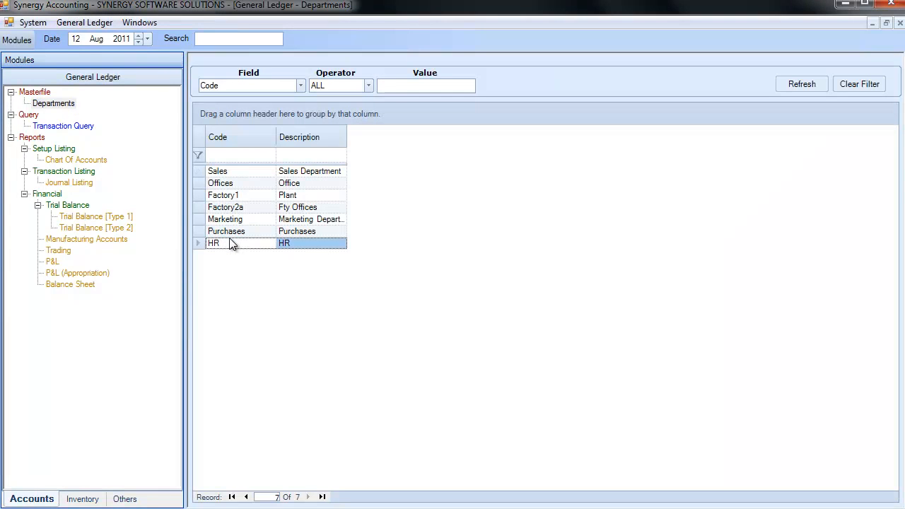
{"action": "double_click", "coordinate": [237, 231]}
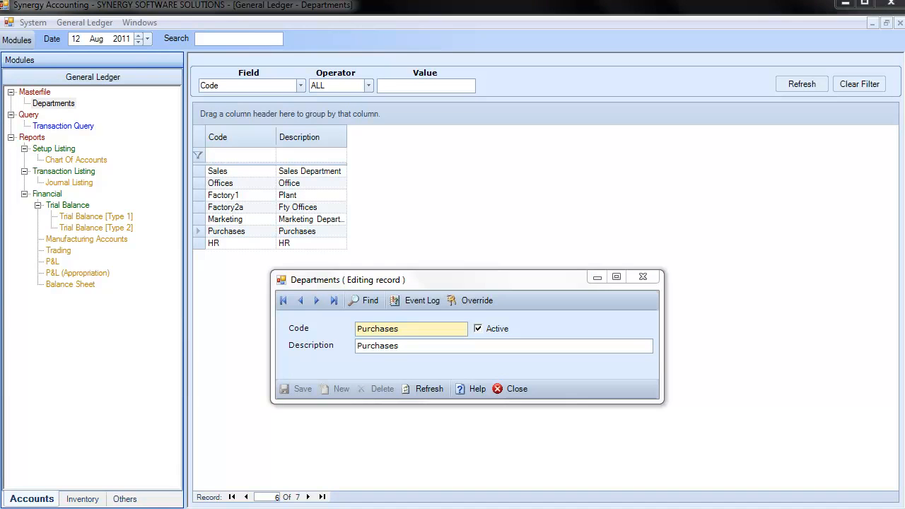
{"action": "left_click", "coordinate": [518, 388]}
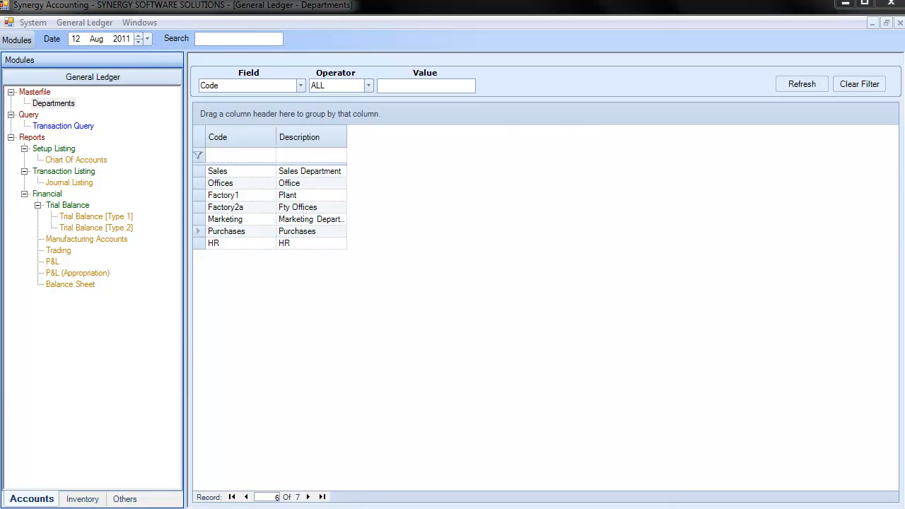